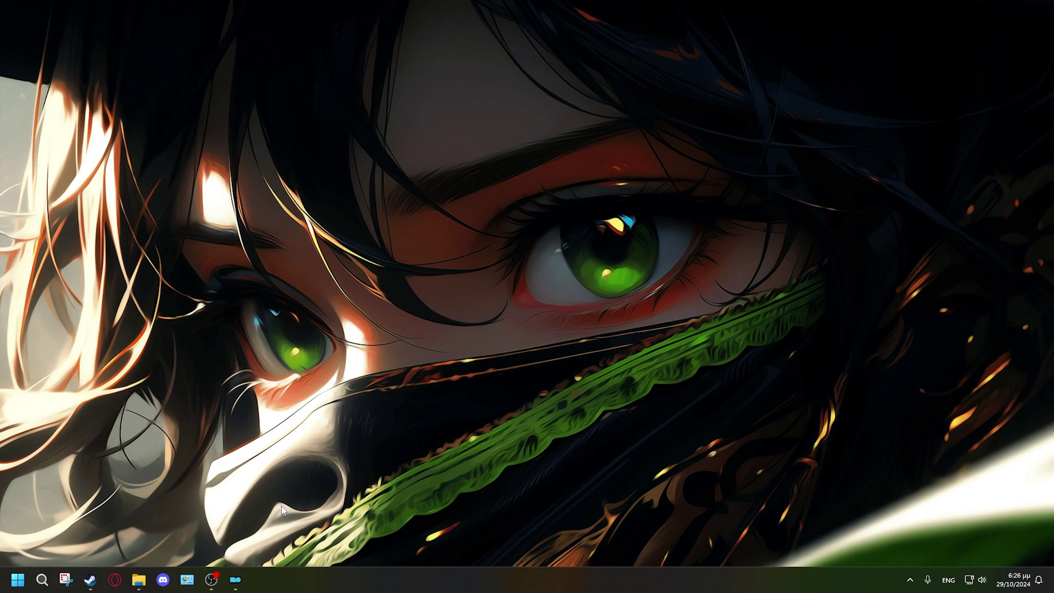
Step: Switch to Steam and look over the Lossless Scaling store page from its library entry
left_click(88, 582)
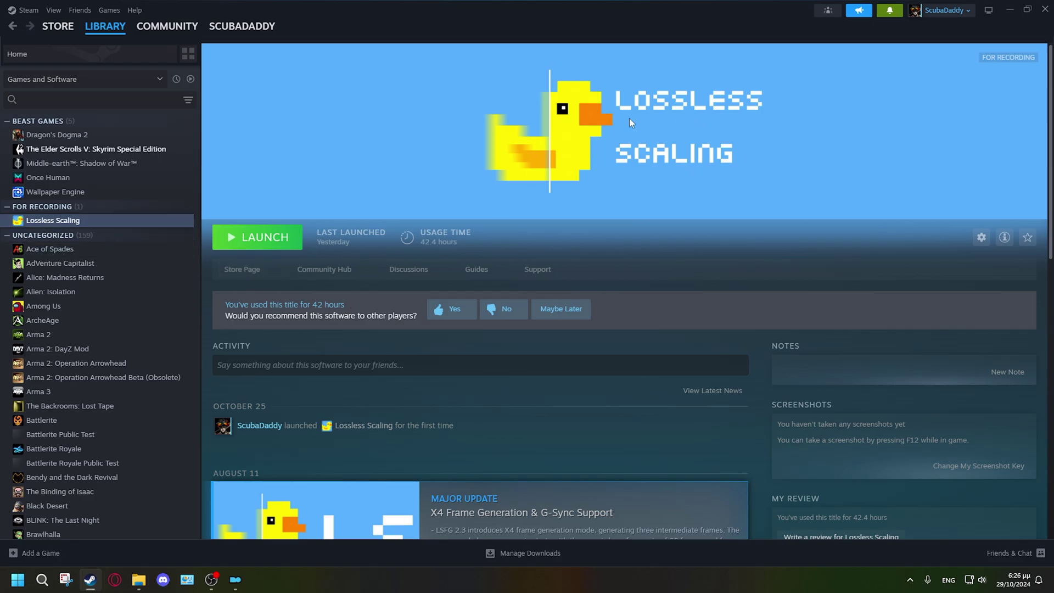
left_click(255, 269)
scroll(838, 324, "down", 10)
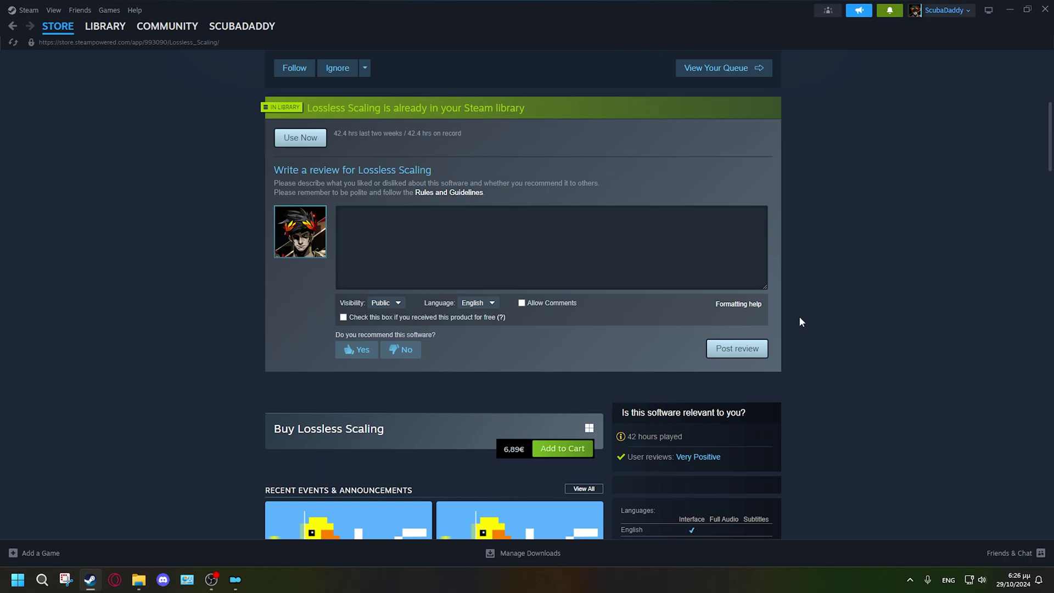
scroll(856, 424, "up", 5)
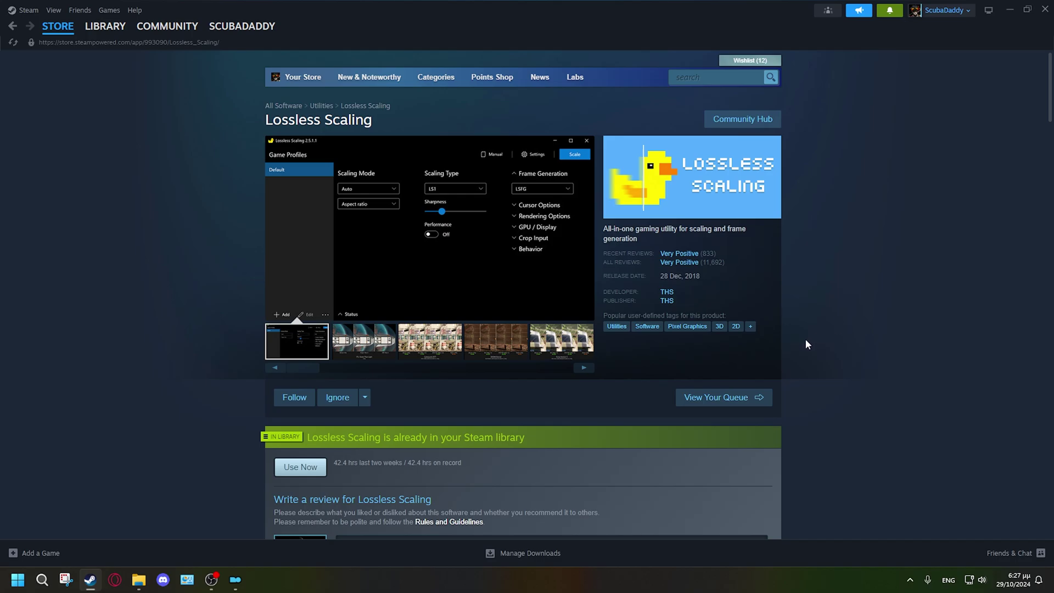
Step: Return to the Steam library, launch Lossless Scaling and maximize its window
left_click(105, 27)
left_click(271, 238)
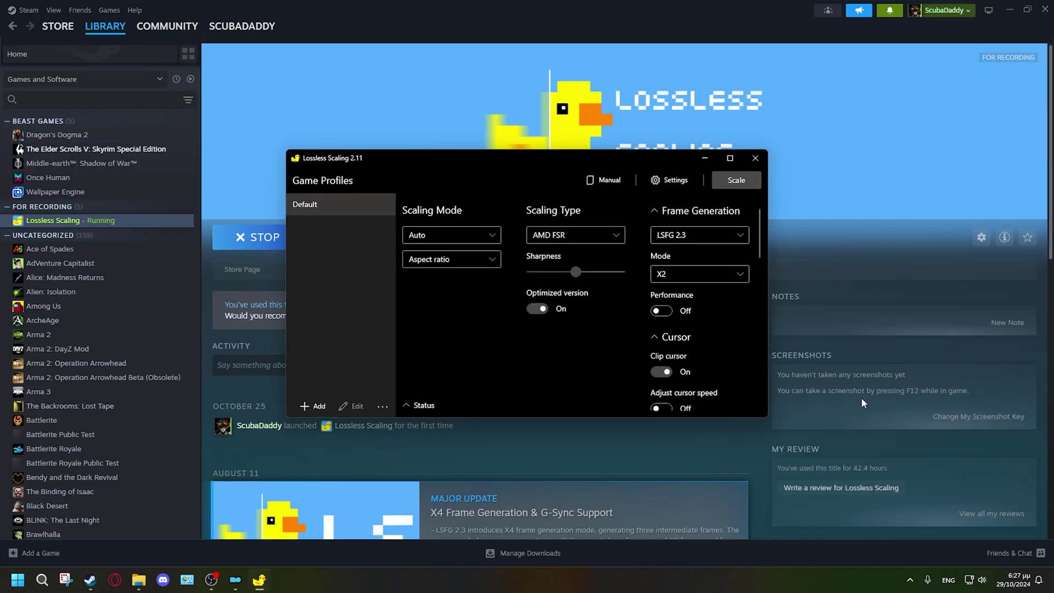
left_click(723, 157)
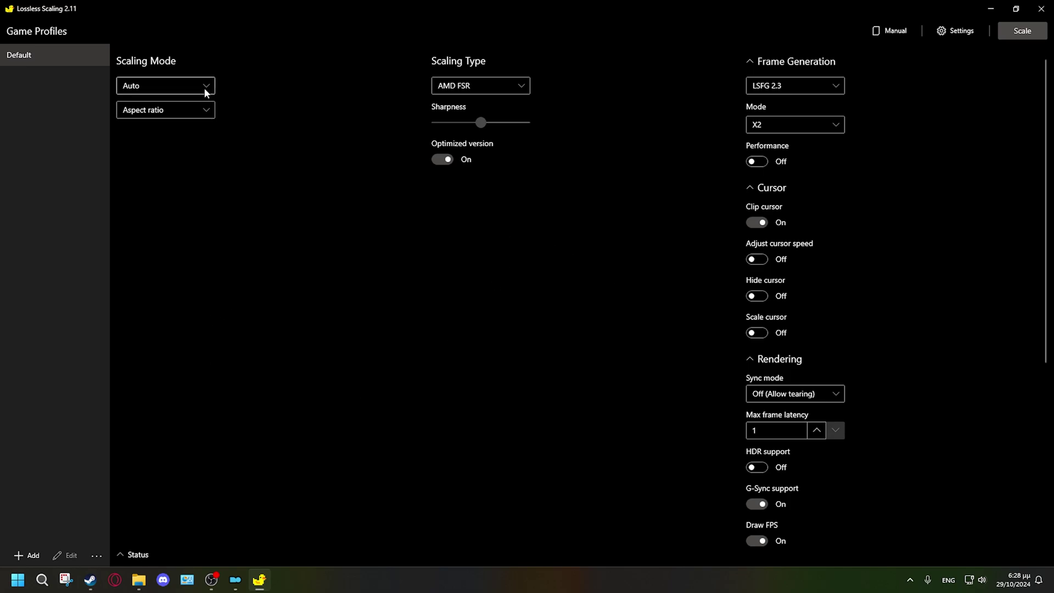
Step: Set the Default profile's scaling type to AMD FSR
mouse_move(204, 88)
left_click(520, 86)
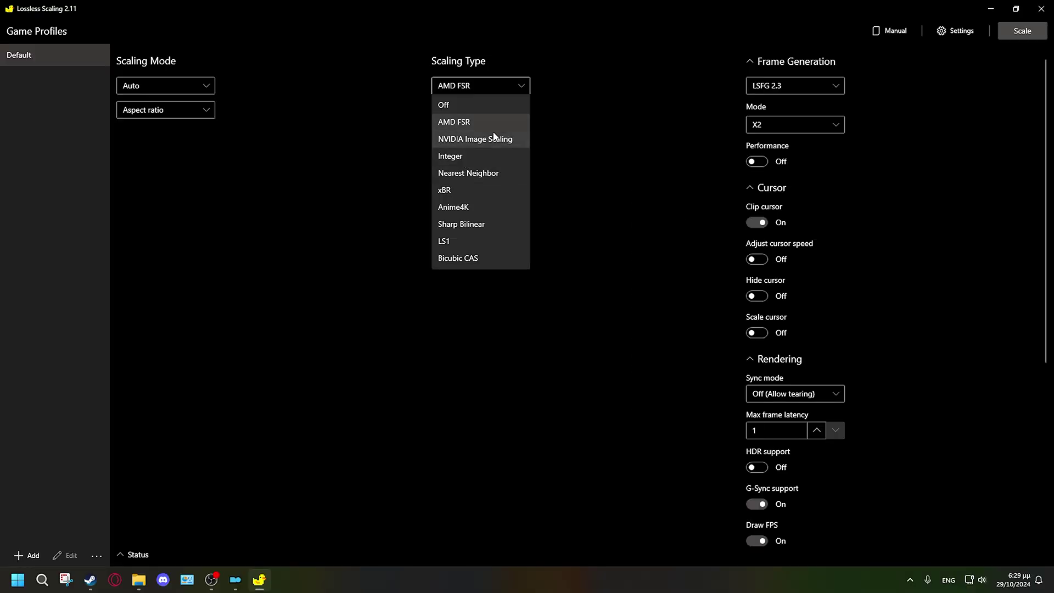
left_click(479, 124)
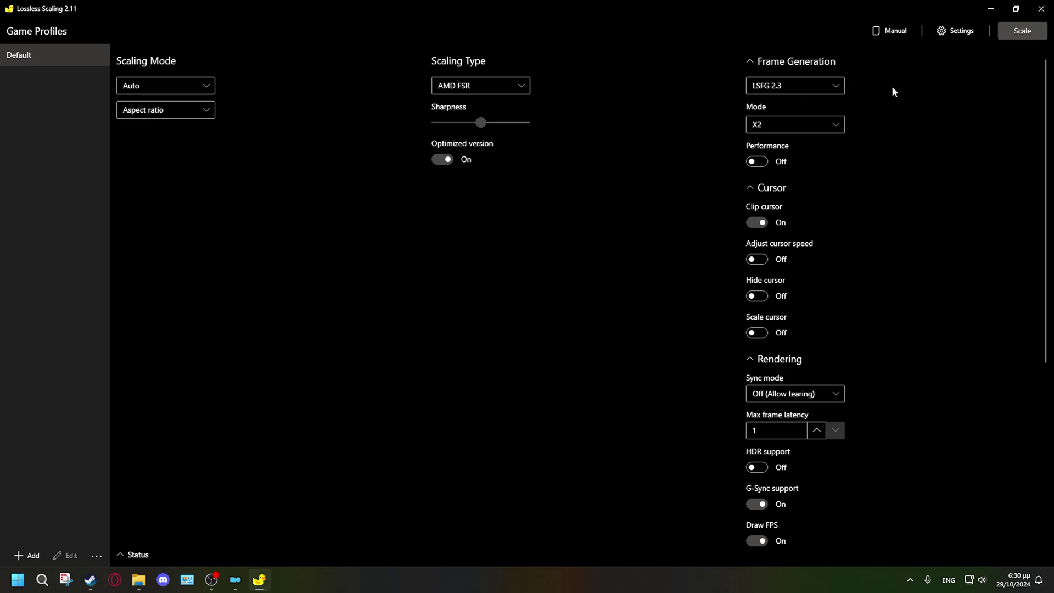
Step: Choose LSFG 2.3 for frame generation and review the available multiplier modes, leaving the mode at X2
scroll(938, 374, "down", 4)
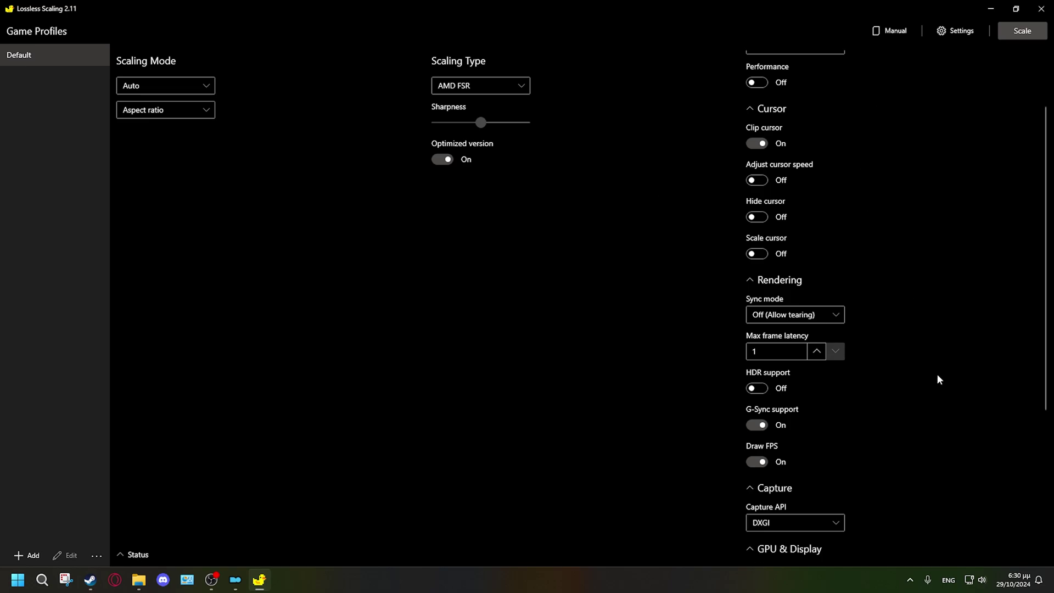
scroll(937, 375, "up", 4)
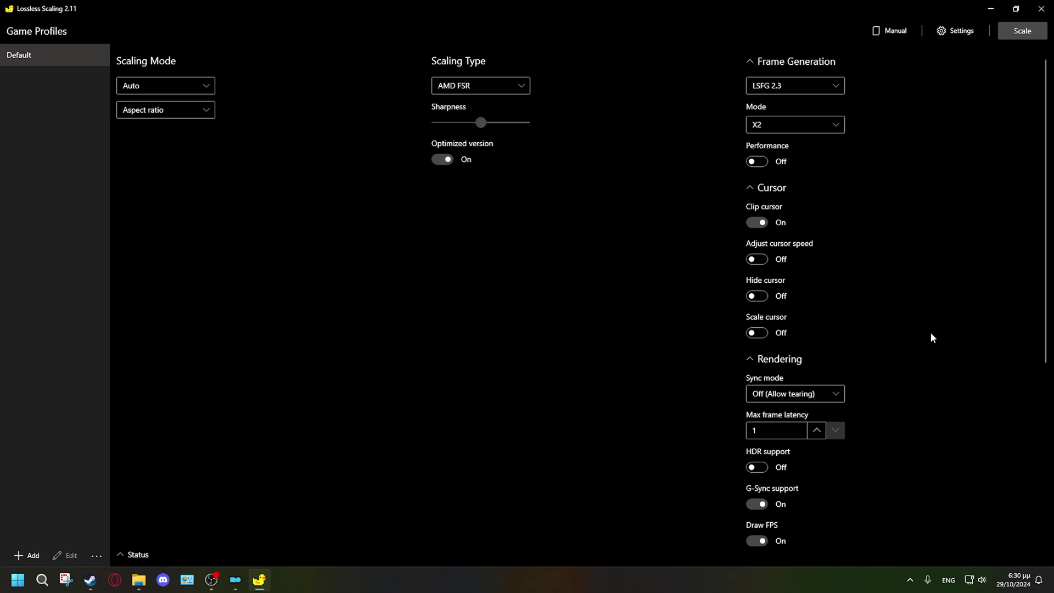
left_click(825, 83)
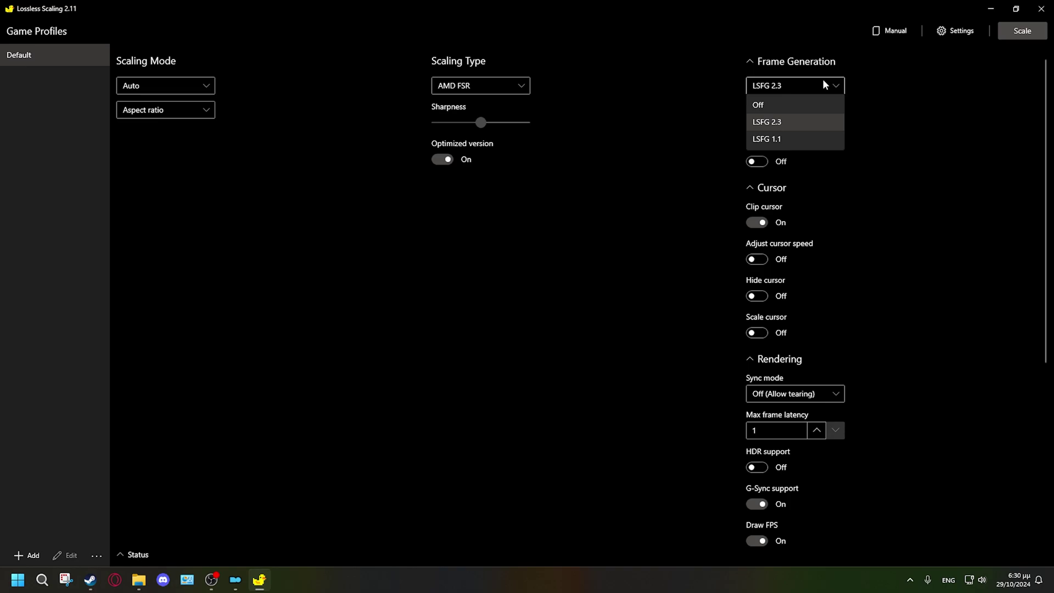
left_click(834, 124)
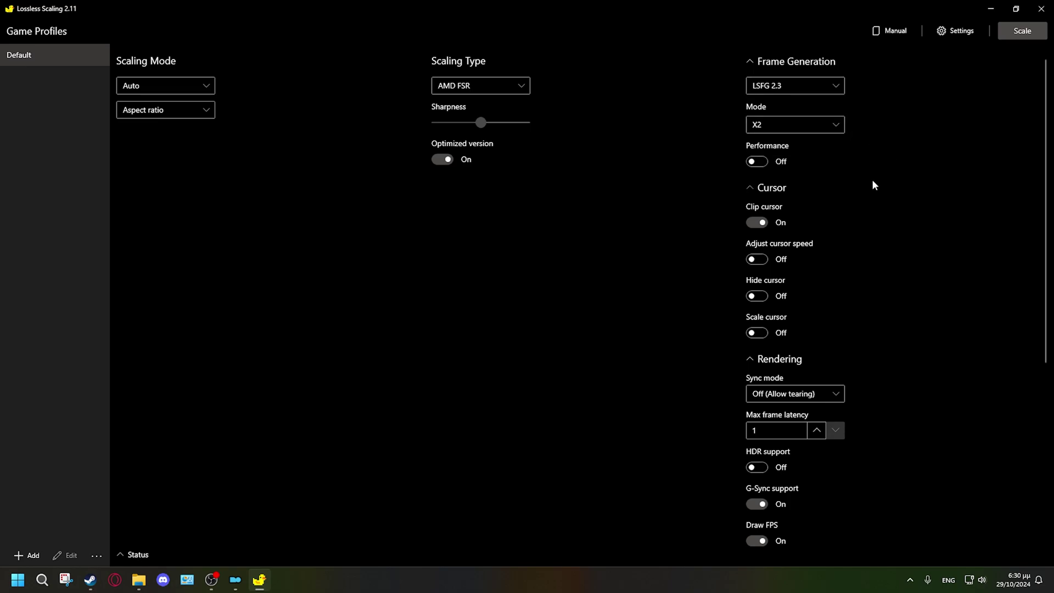
left_click(819, 125)
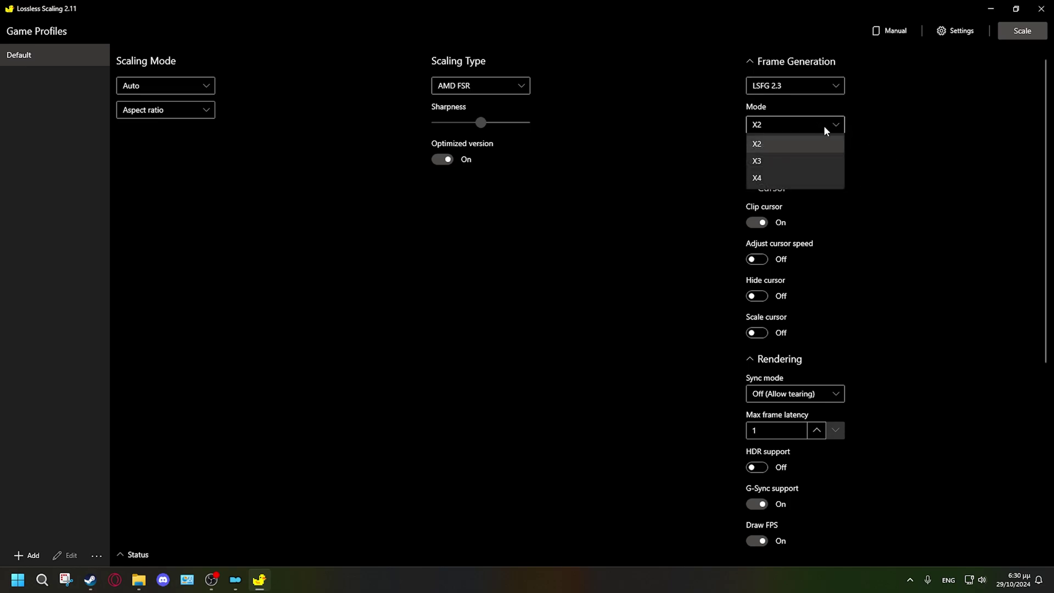
left_click(909, 142)
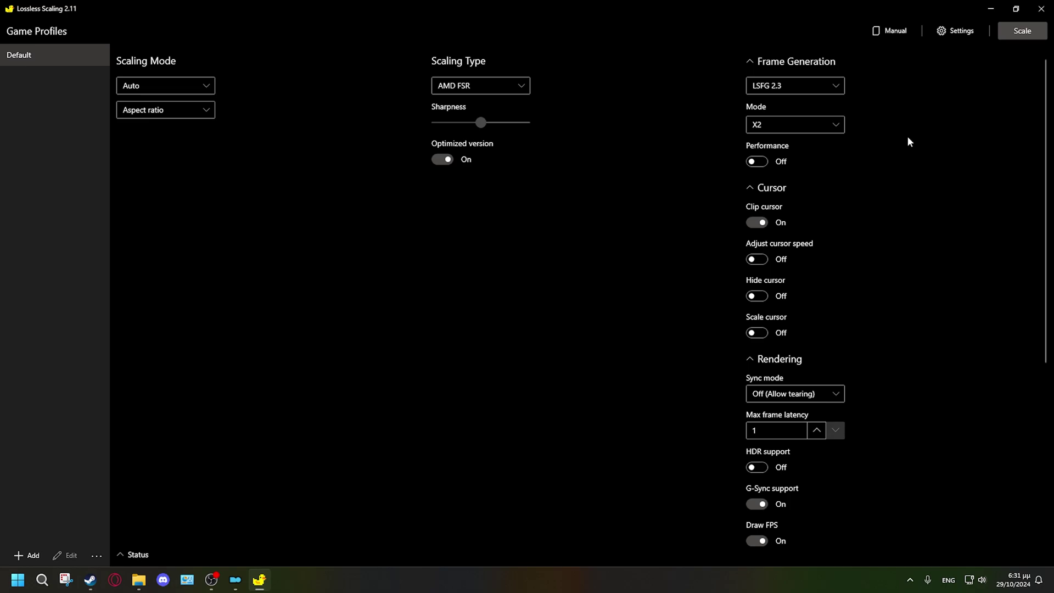
left_click(824, 127)
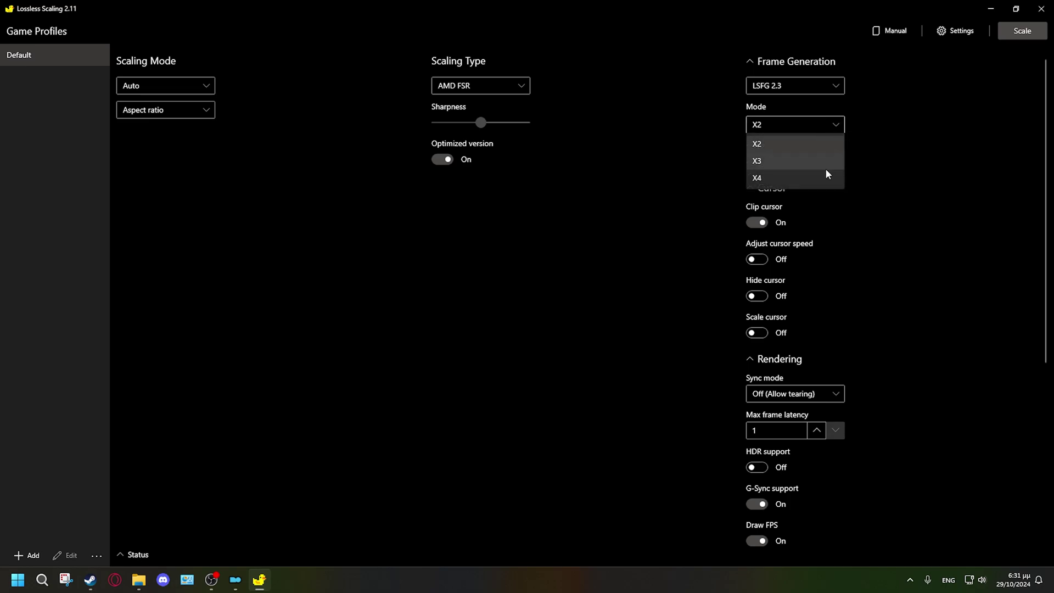
left_click(837, 128)
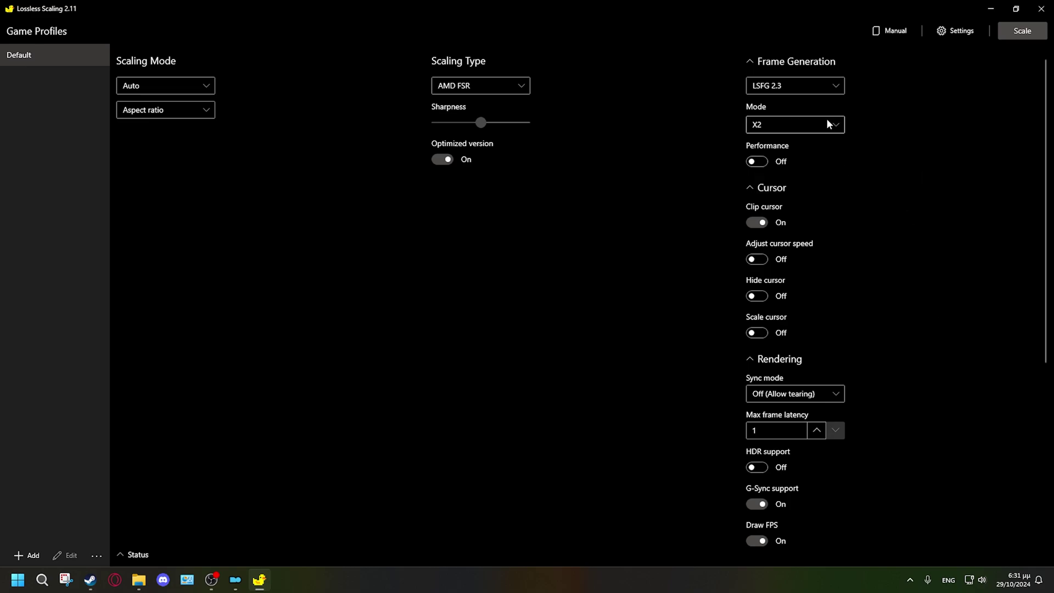
Step: Read the descriptions of the frame generation Mode, Performance, Optimized version and Clip cursor settings
mouse_move(829, 123)
mouse_move(760, 164)
mouse_move(447, 161)
mouse_move(756, 227)
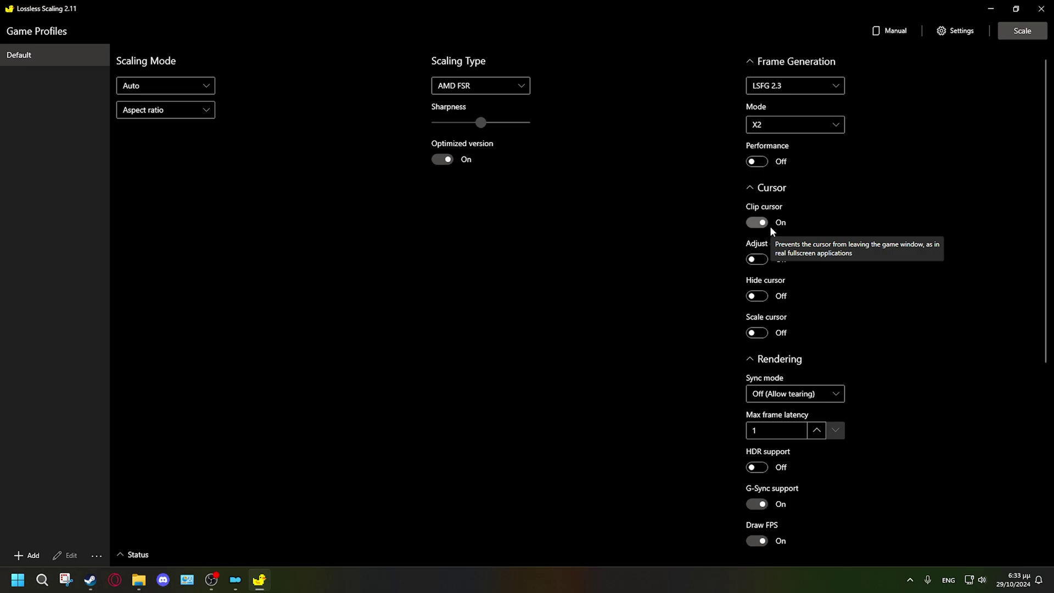
scroll(785, 328, "down", 2)
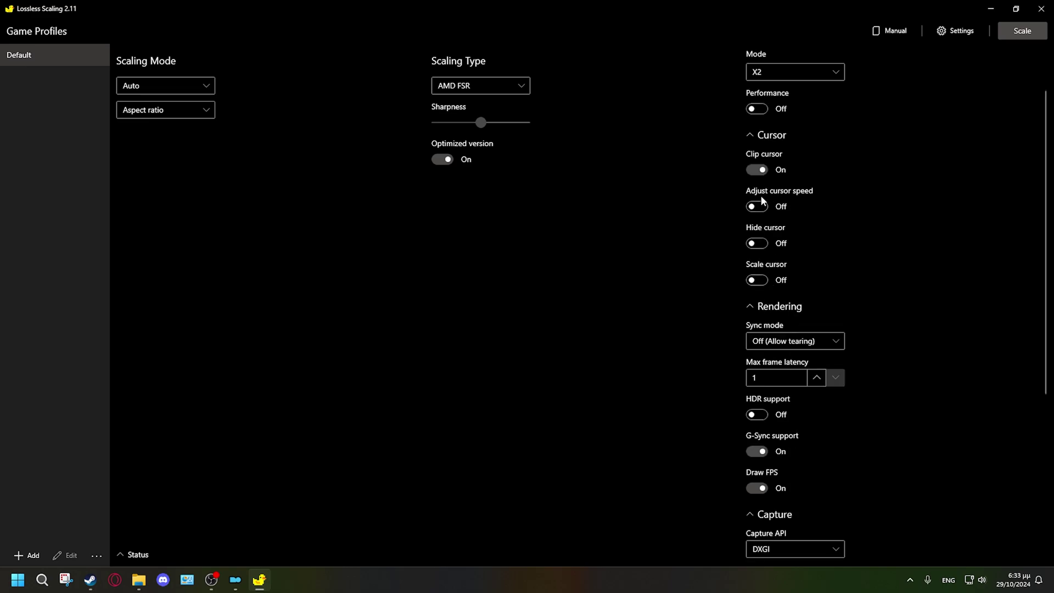
Step: Examine the Sync mode choices and the Max frame latency, HDR support, G-Sync support and Capture API descriptions
scroll(761, 207, "down", 3)
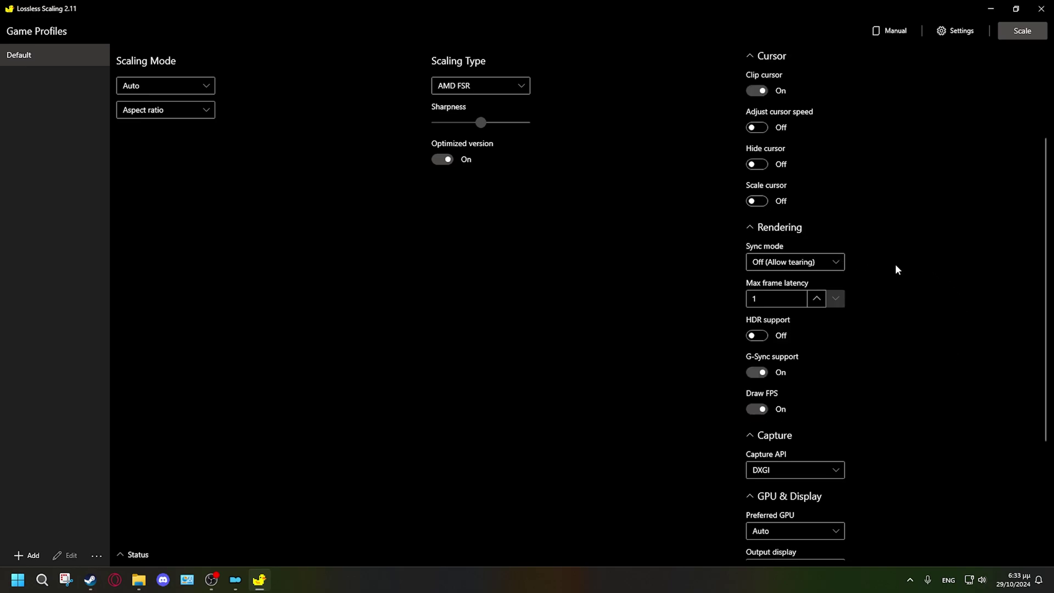
left_click(799, 264)
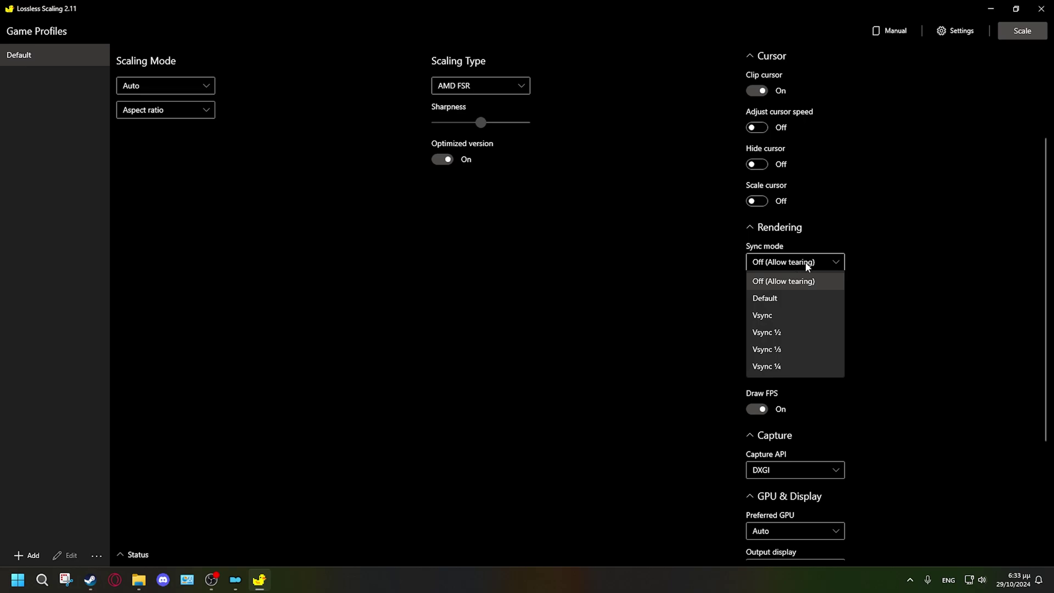
left_click(892, 266)
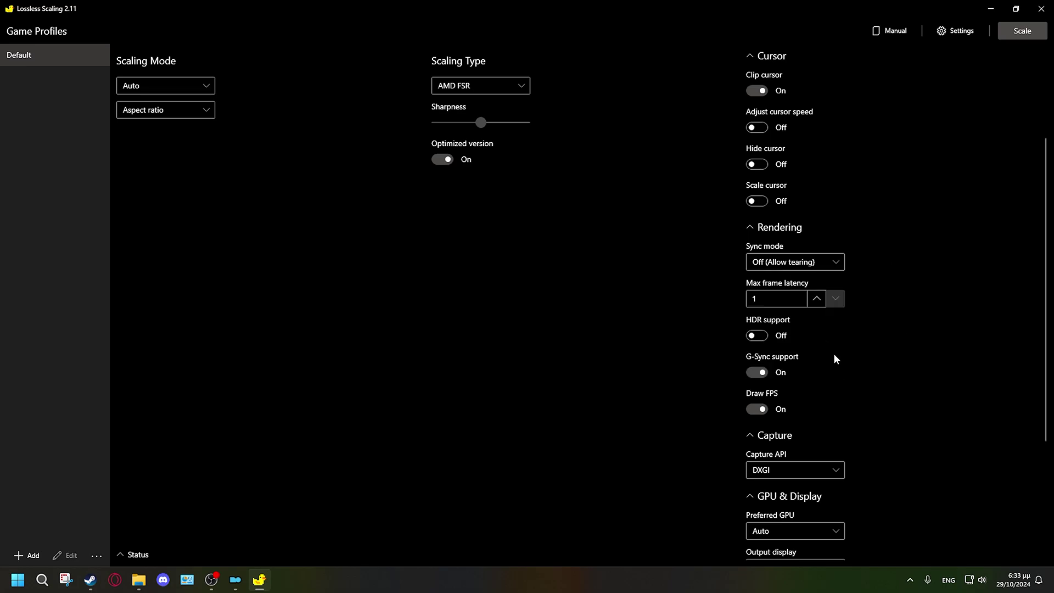
mouse_move(765, 299)
mouse_move(759, 343)
mouse_move(765, 376)
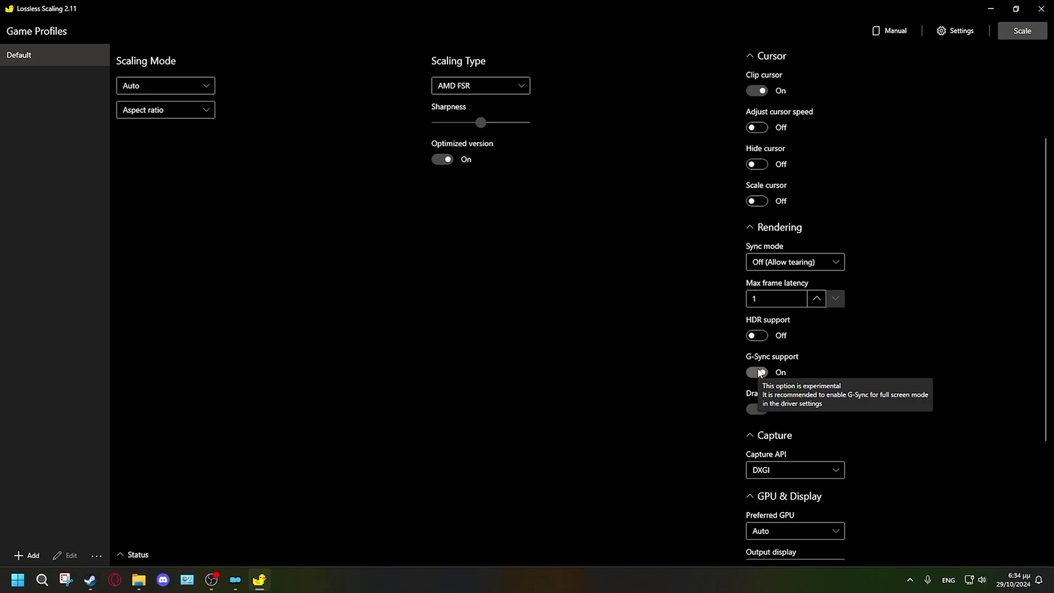
scroll(958, 396, "down", 3)
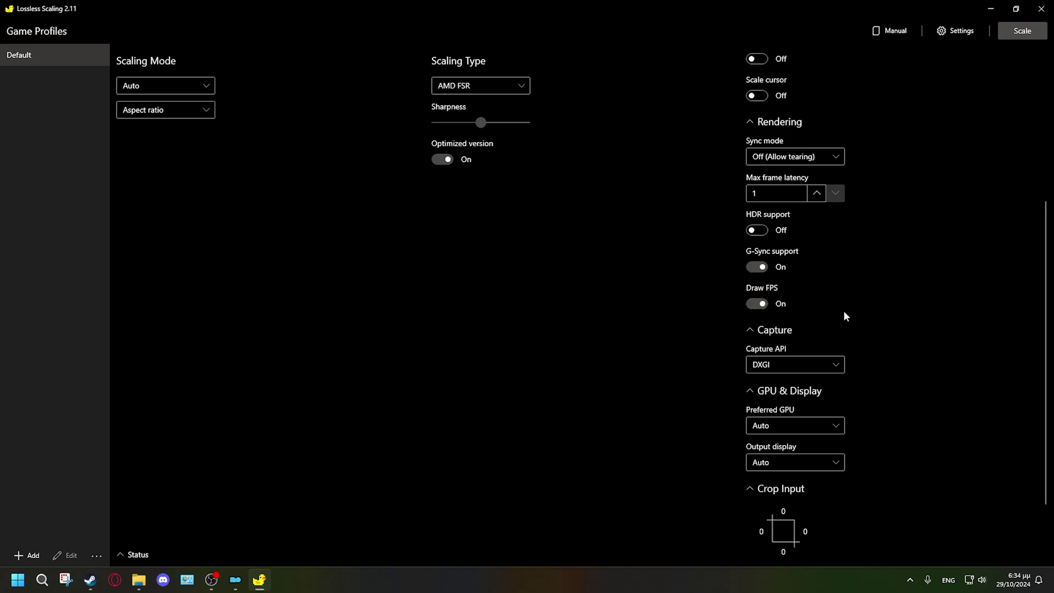
scroll(932, 406, "down", 2)
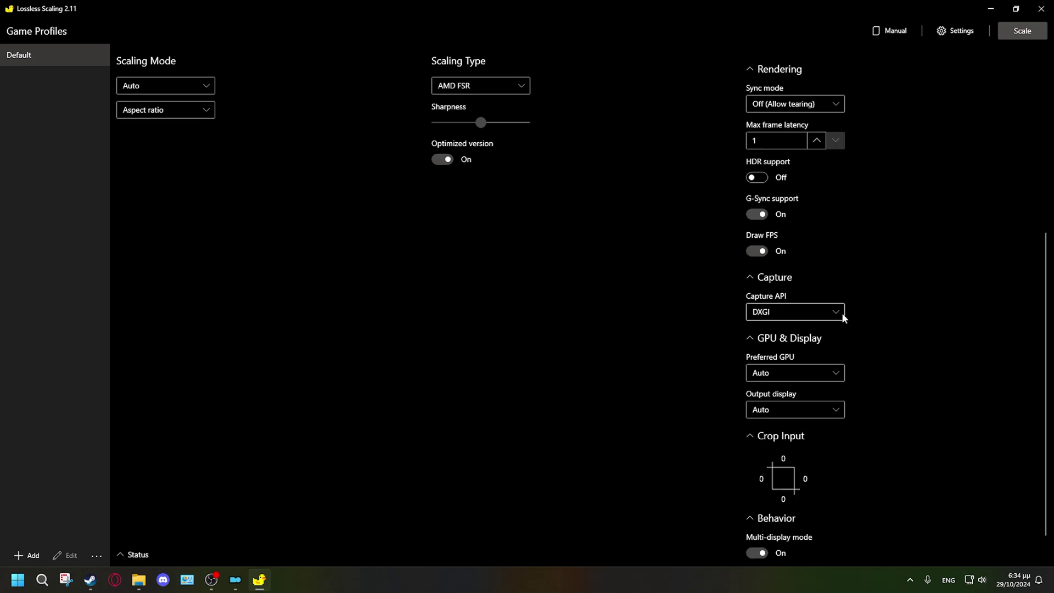
mouse_move(836, 315)
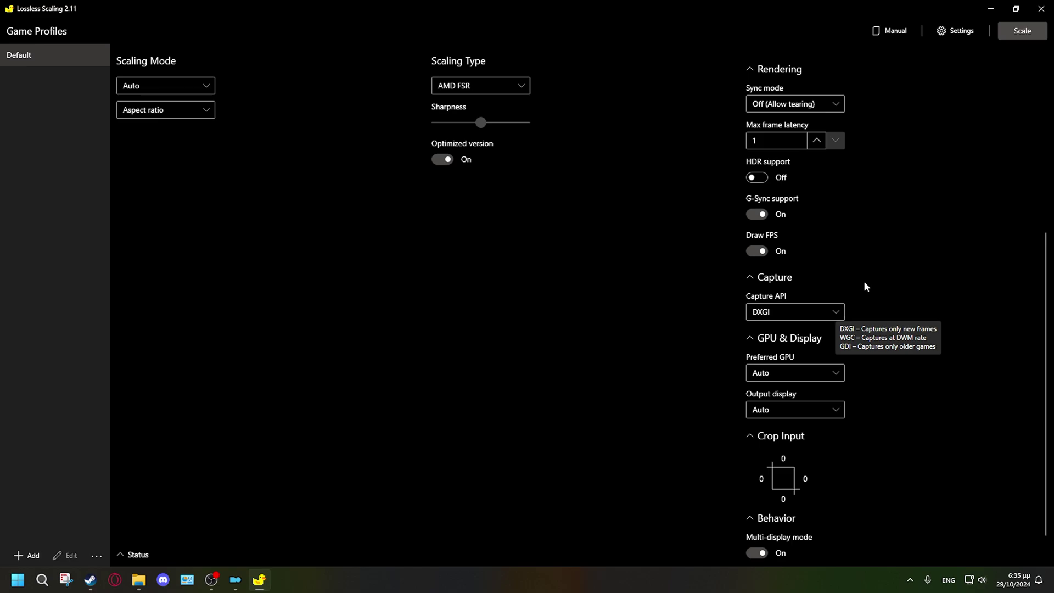
Step: Set the output display to Auto in the GPU & Display settings
scroll(947, 383, "down", 1)
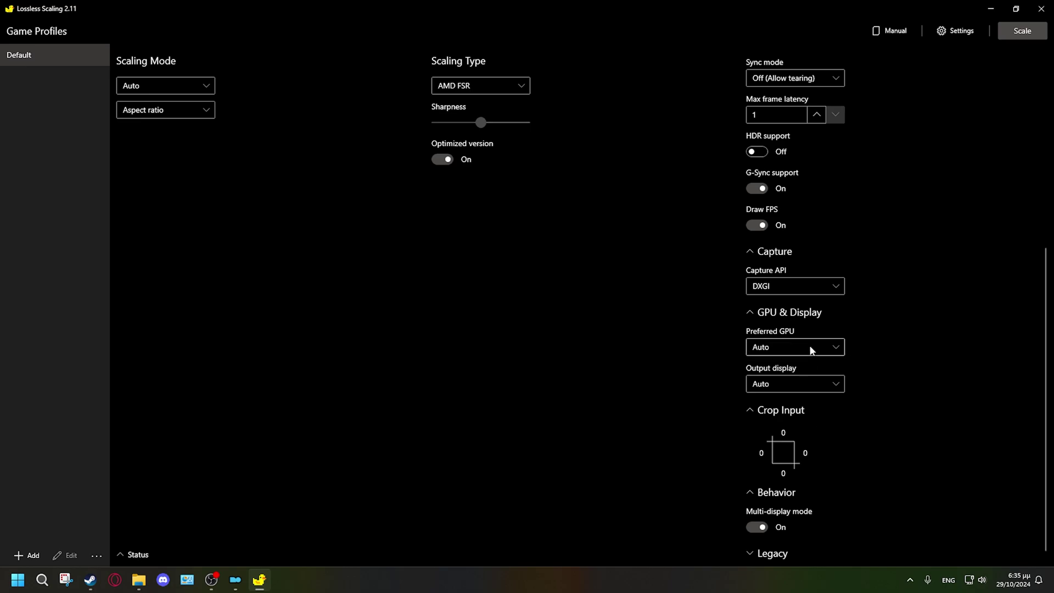
left_click(804, 380)
left_click(821, 382)
left_click(815, 387)
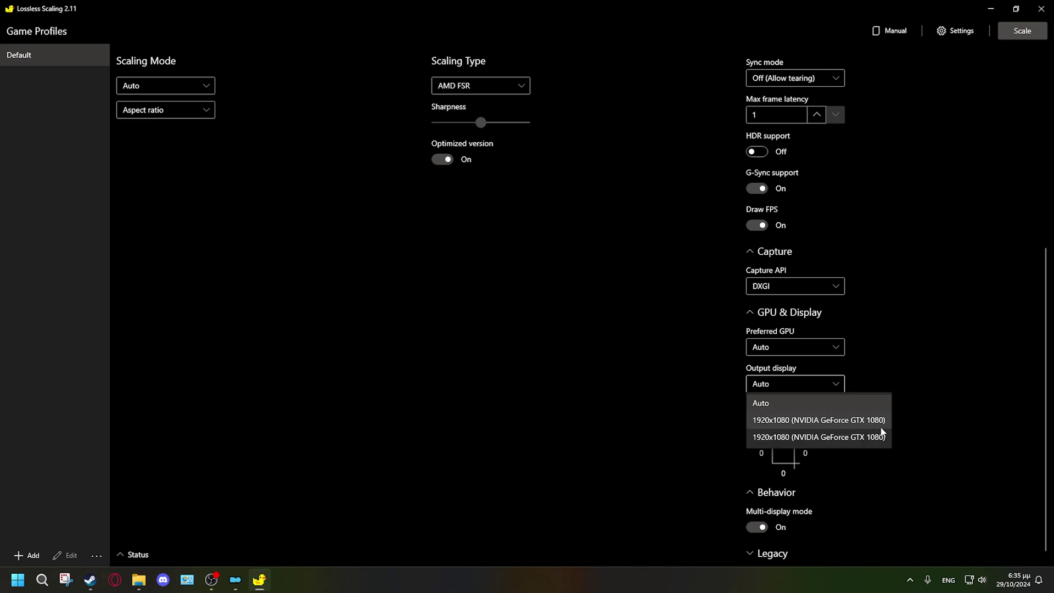
left_click(762, 403)
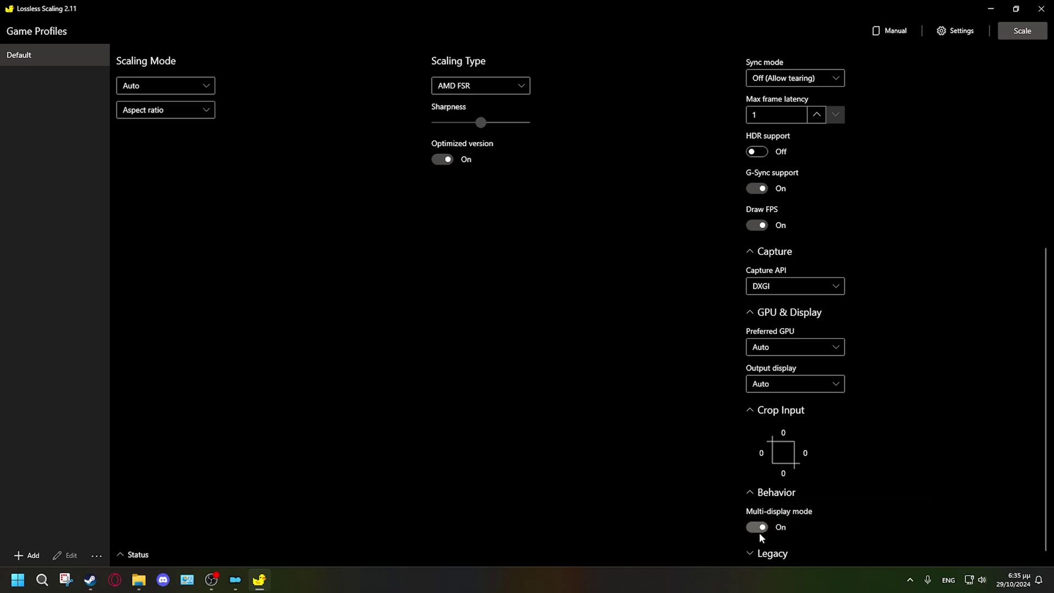
Step: Expand the Legacy section to view the Windowed mode option and review the profile's remaining settings
left_click(772, 553)
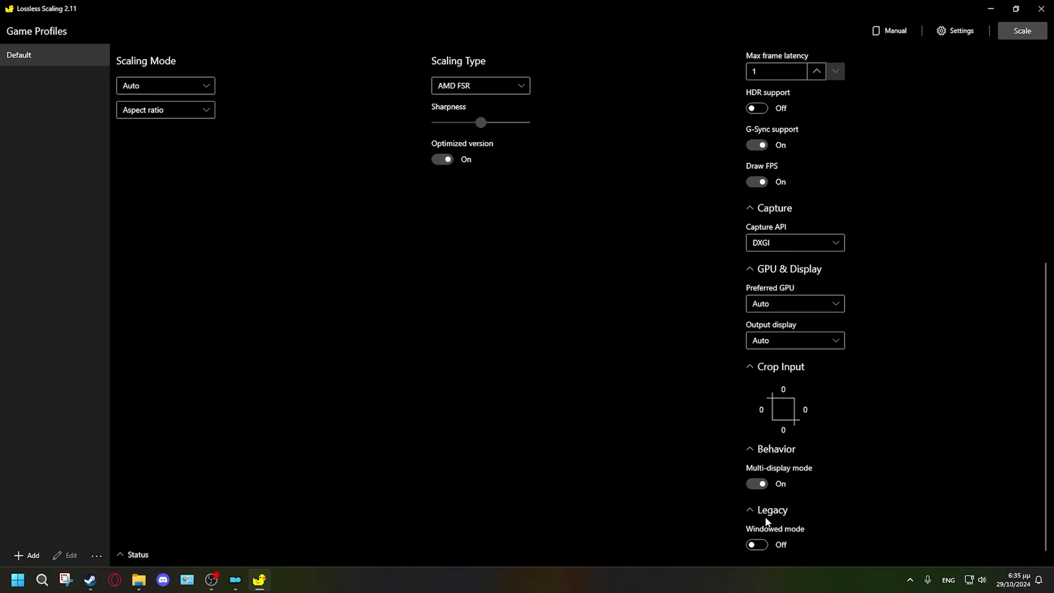
scroll(752, 527, "up", 1)
scroll(797, 540, "down", 1)
scroll(907, 389, "up", 5)
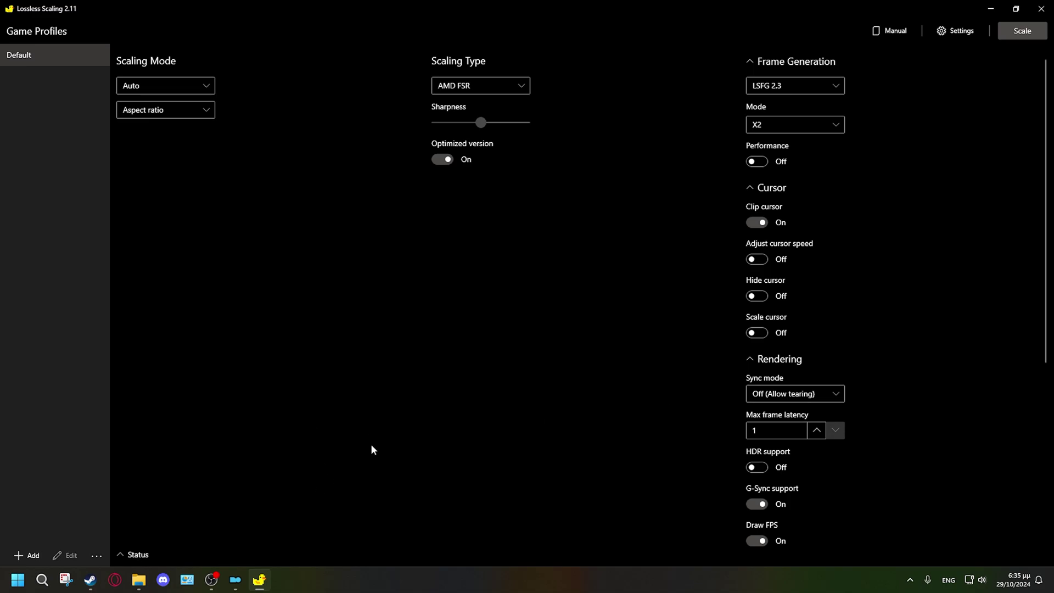
Step: Switch to the running Skyrim game and activate Lossless Scaling there, walking the character around to compare the frame rate
left_click(235, 579)
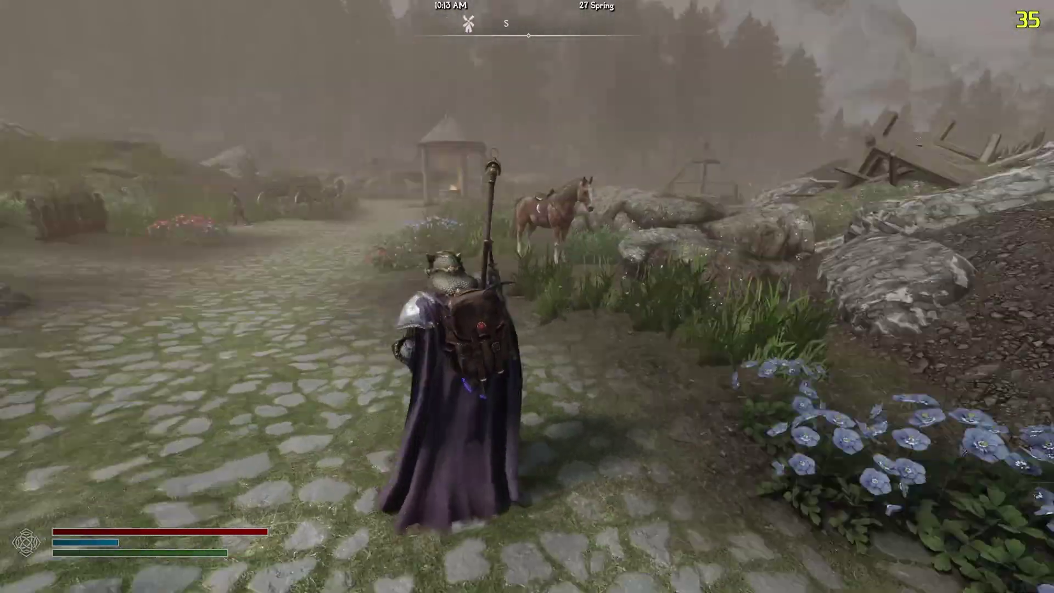
key("a")
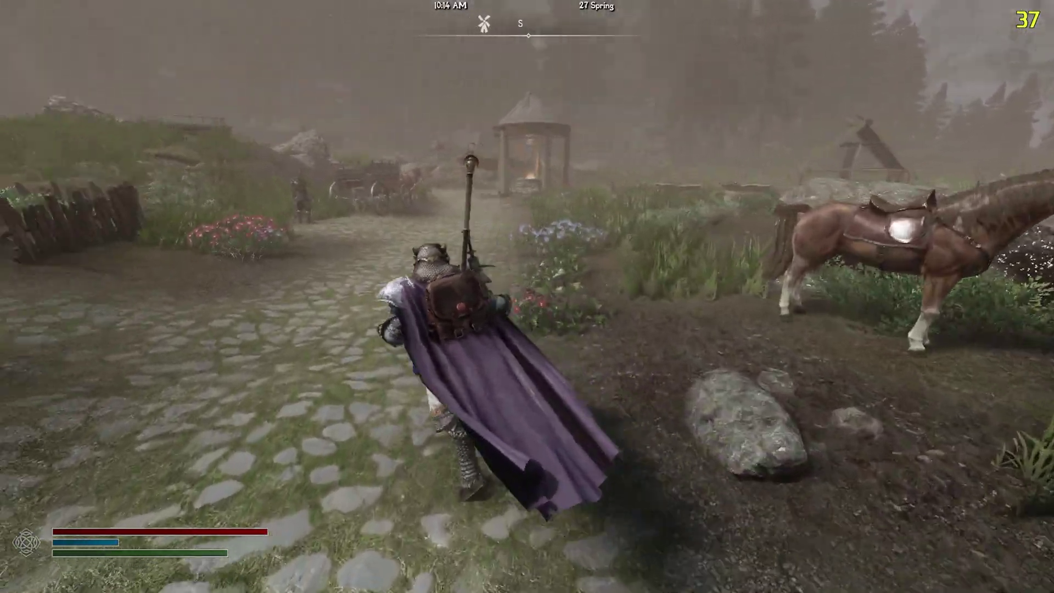
key("w")
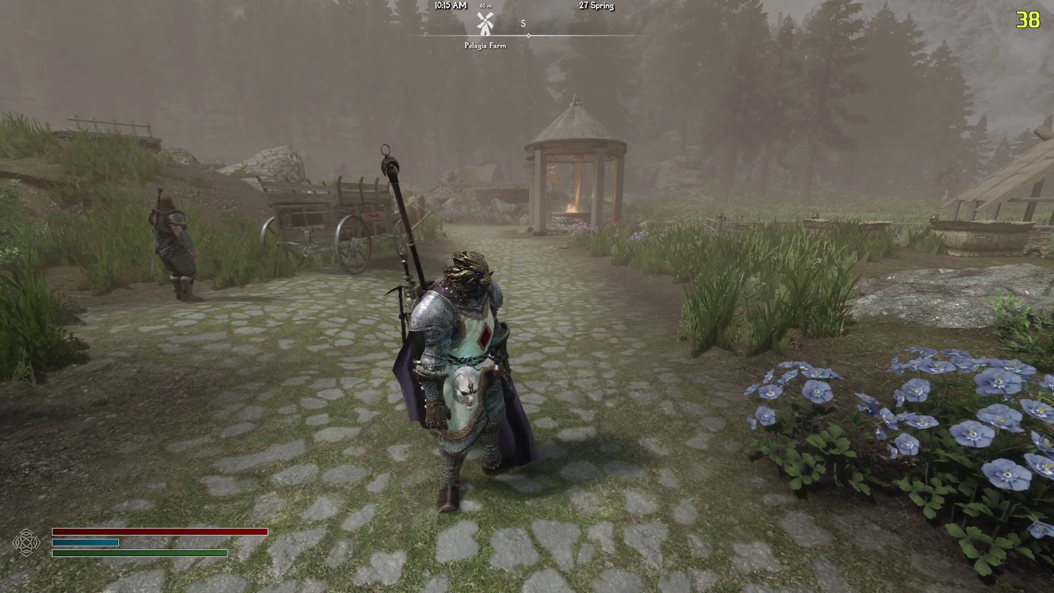
key("s")
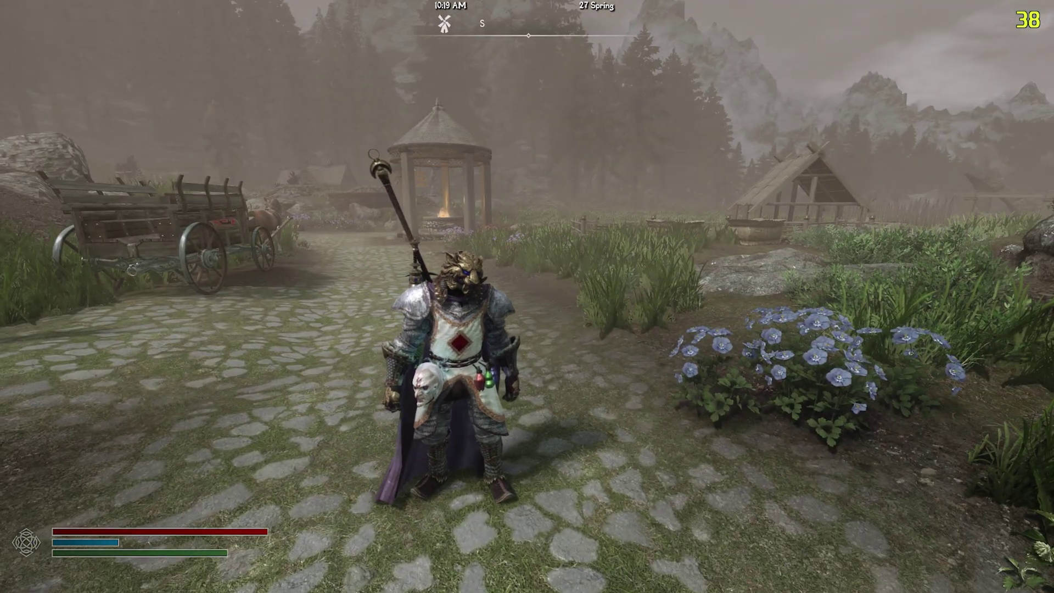
key("ctrl+alt+s")
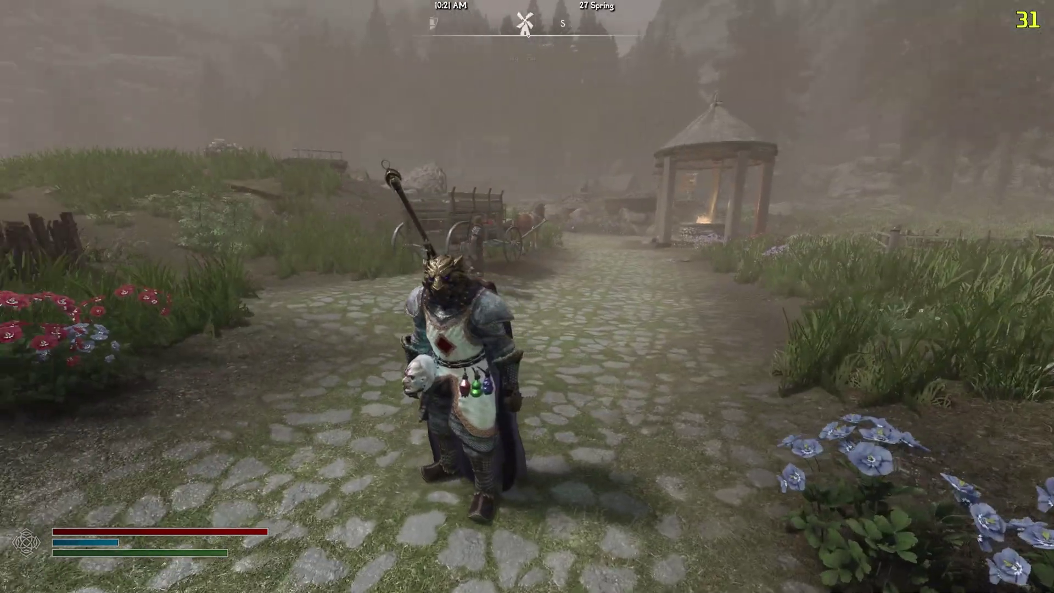
key("w")
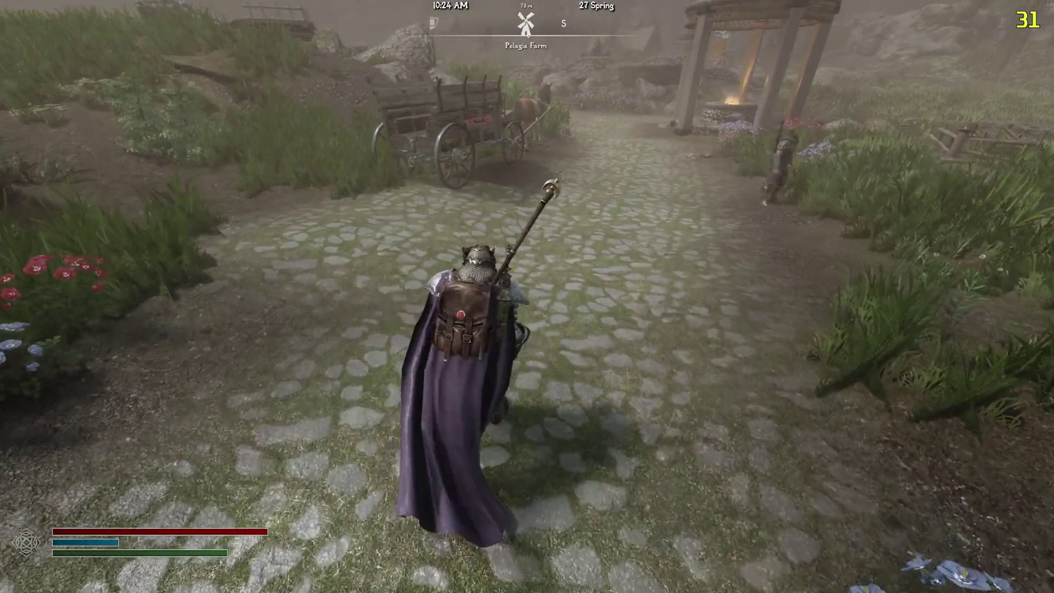
key("s")
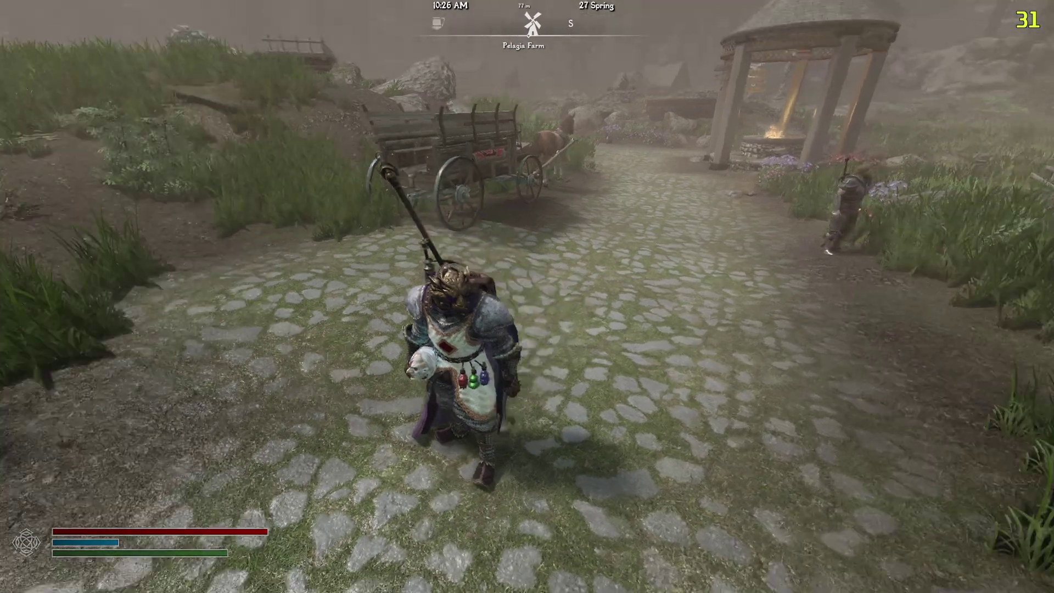
key("w")
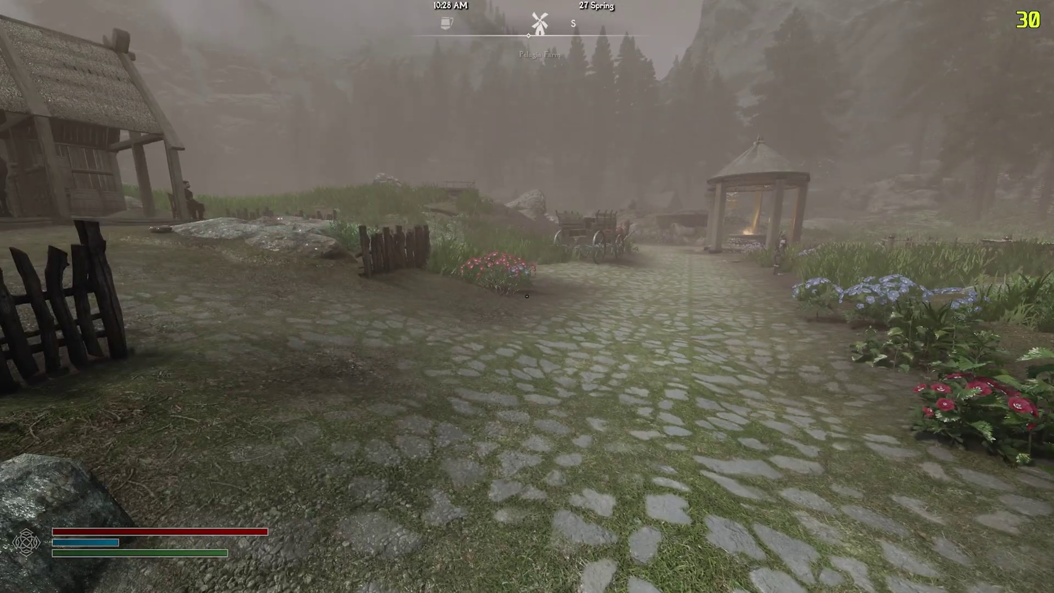
key("w")
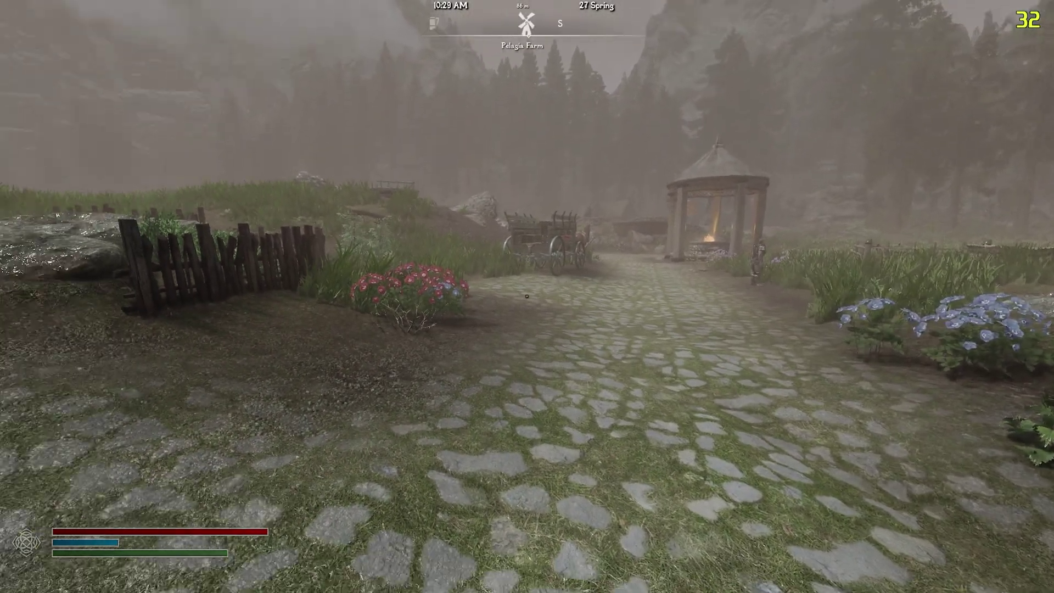
key("w")
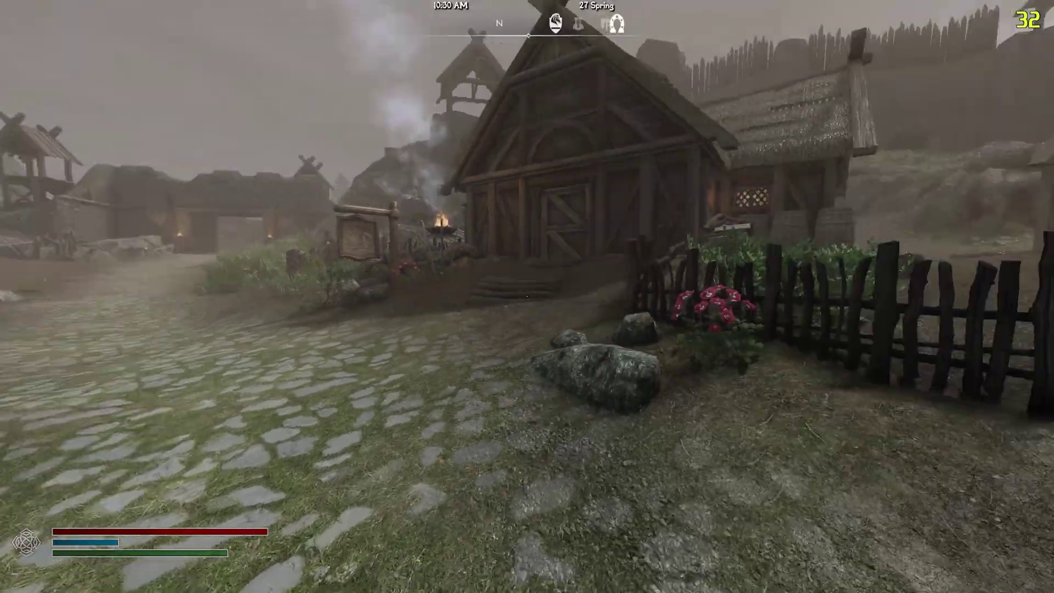
key("w")
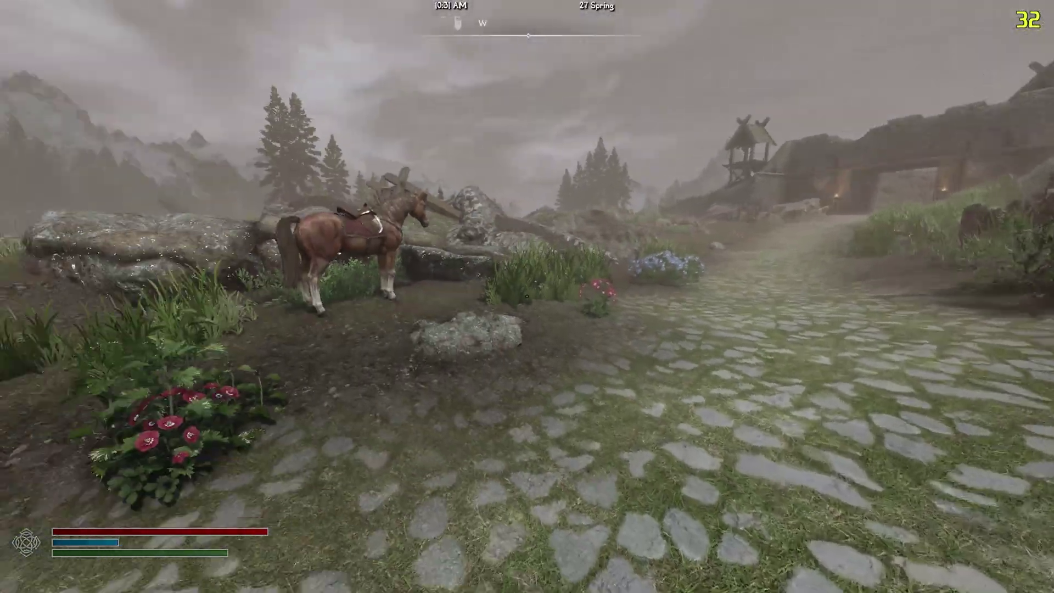
mouse_move(526, 297)
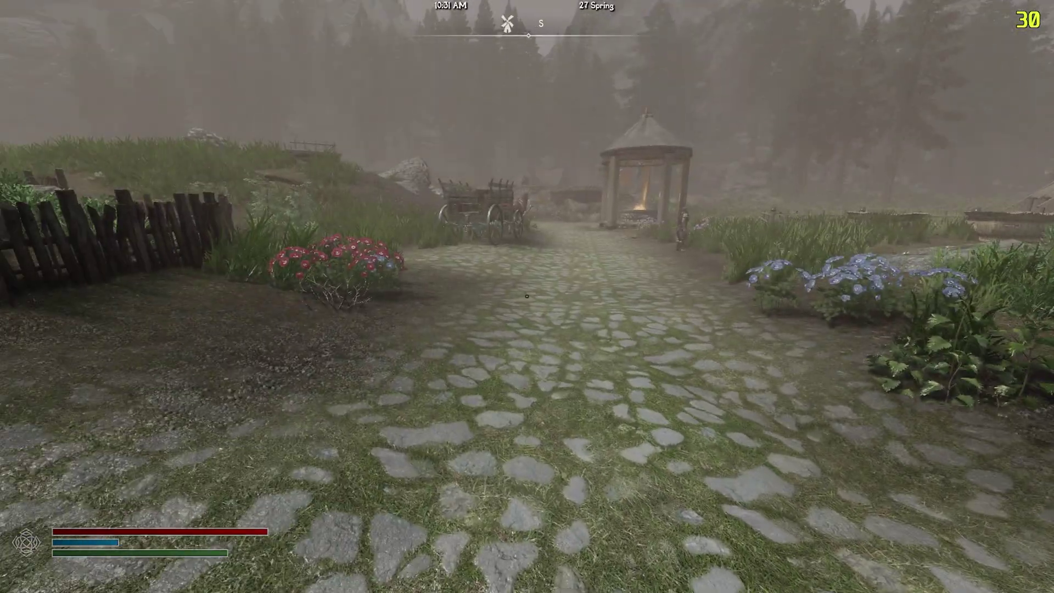